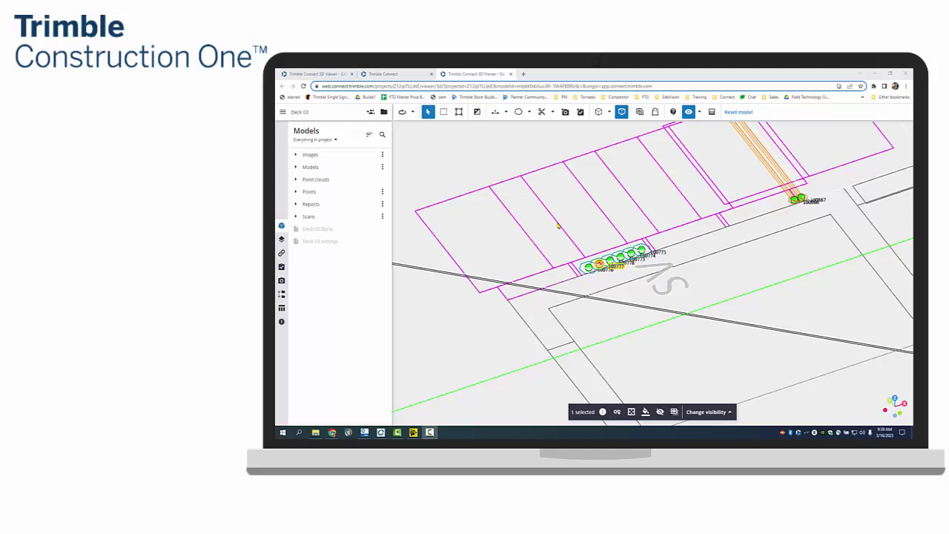
- Orbit and zoom around the deck-edge staked points, then show FL_DesignPoint's properties
left_click_drag(564, 222, 589, 240)
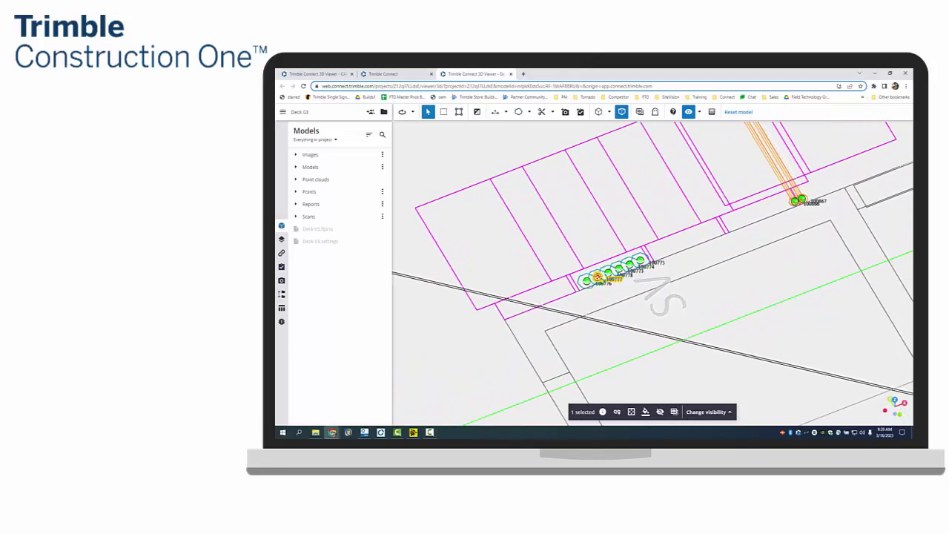
left_click_drag(612, 287, 616, 283)
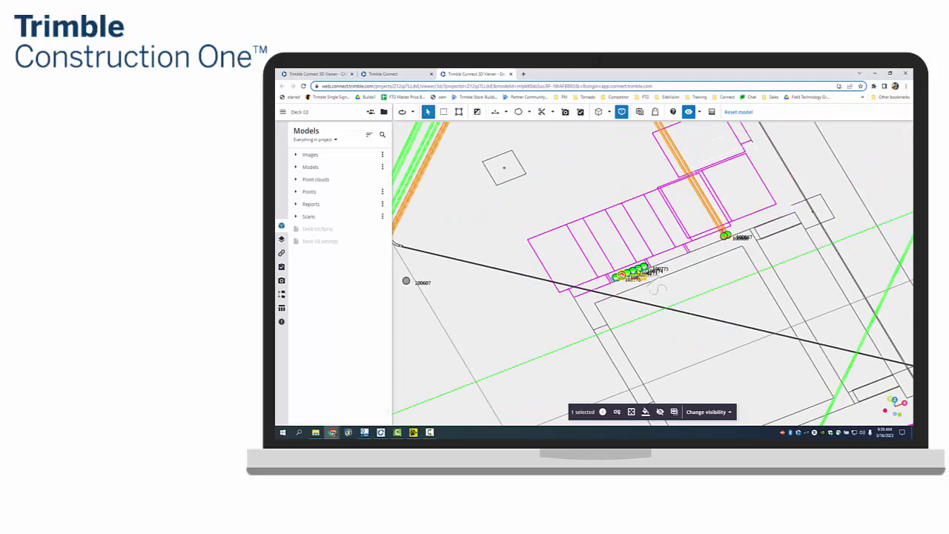
scroll(657, 289, "down", 5)
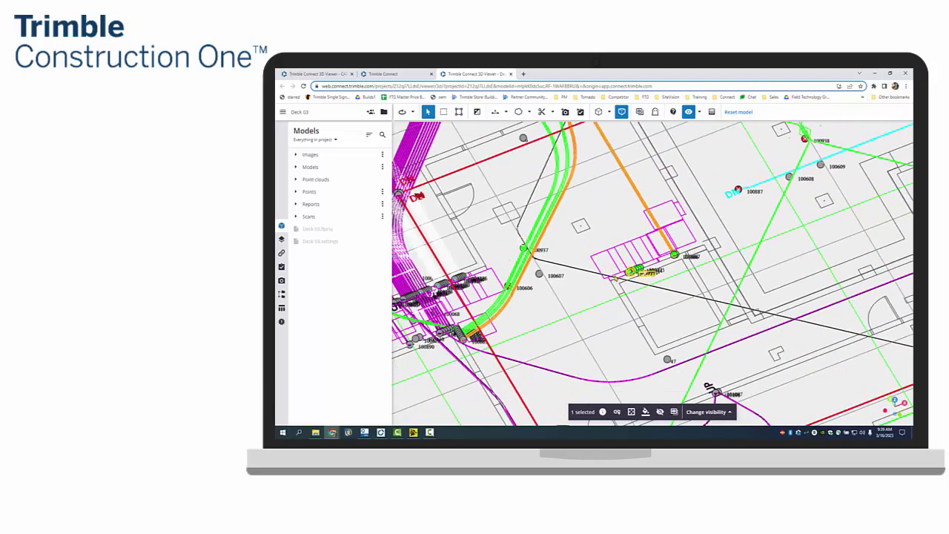
scroll(630, 276, "up", 6)
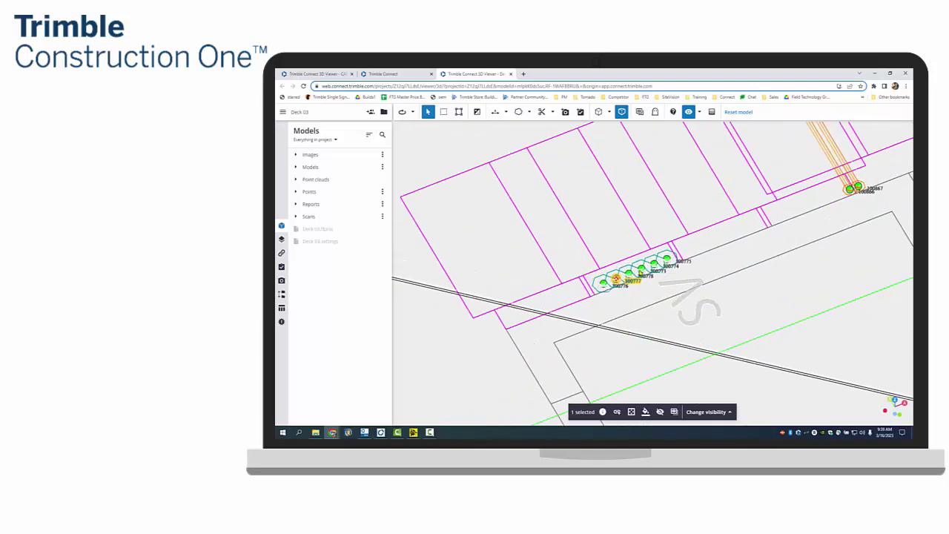
left_click(602, 412)
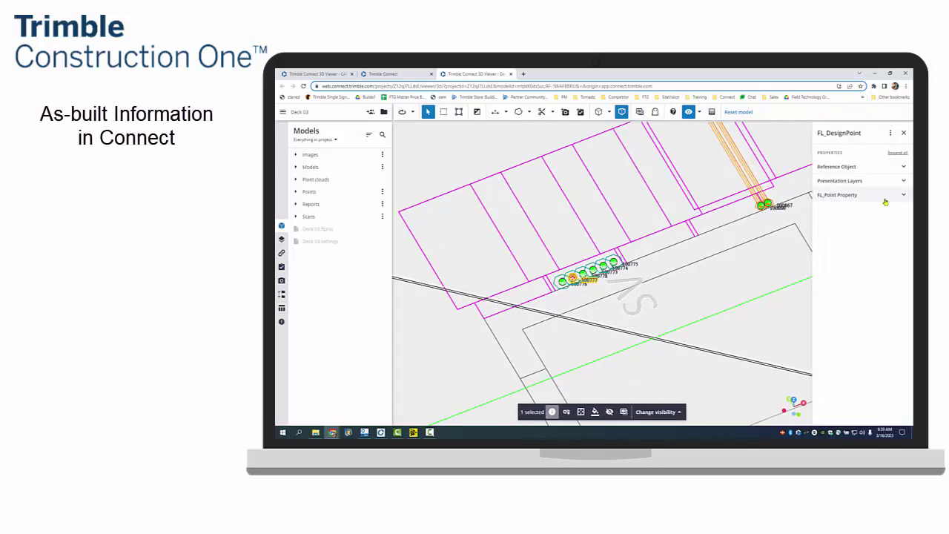
left_click(894, 197)
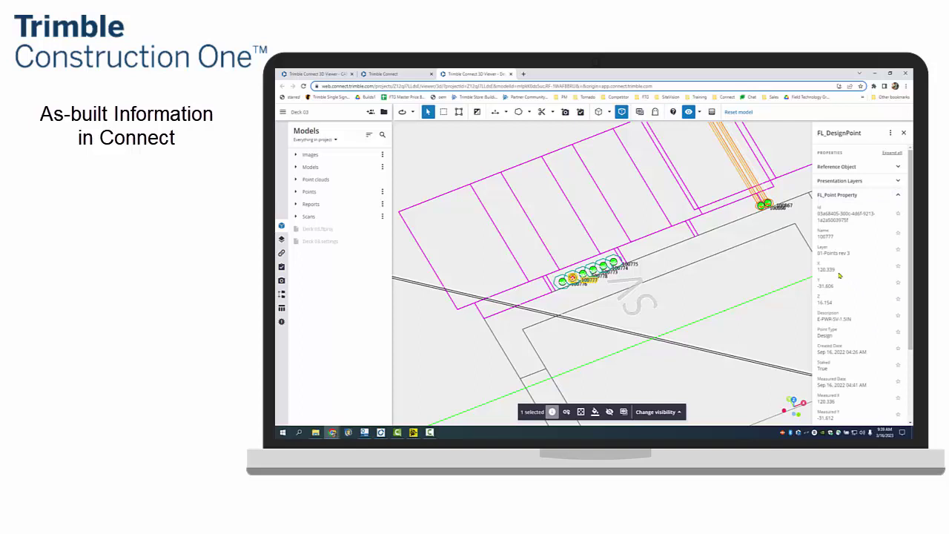
left_click_drag(843, 301, 815, 270)
scroll(857, 355, "down", 2)
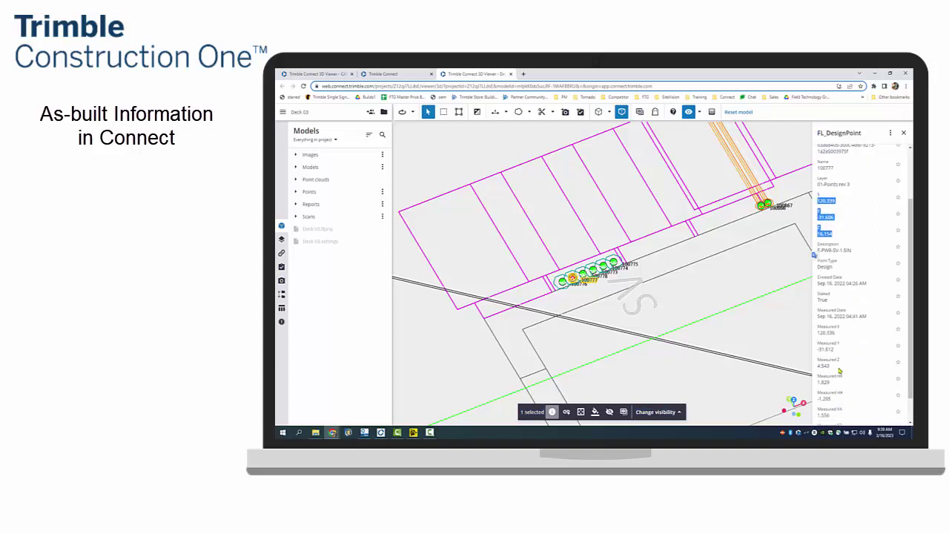
left_click_drag(841, 371, 818, 364)
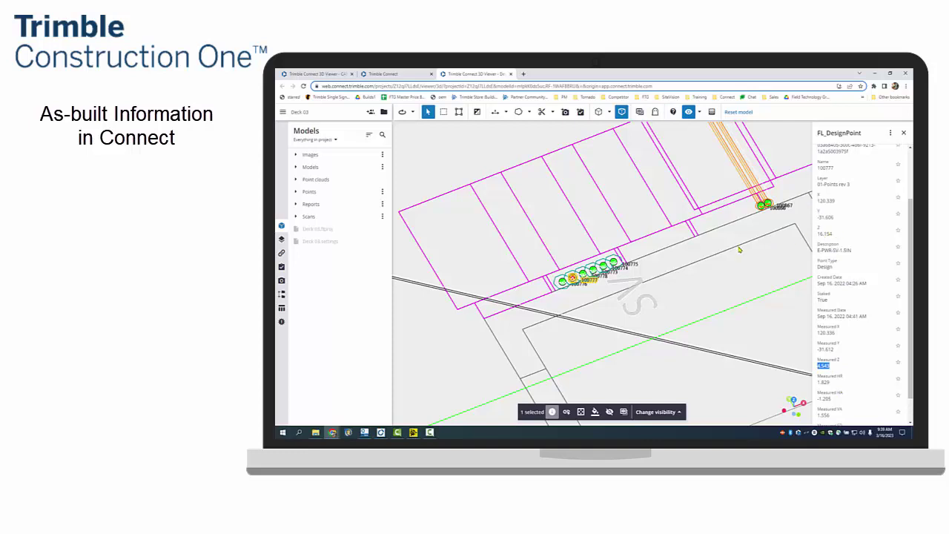
left_click(903, 134)
left_click_drag(648, 289, 656, 290)
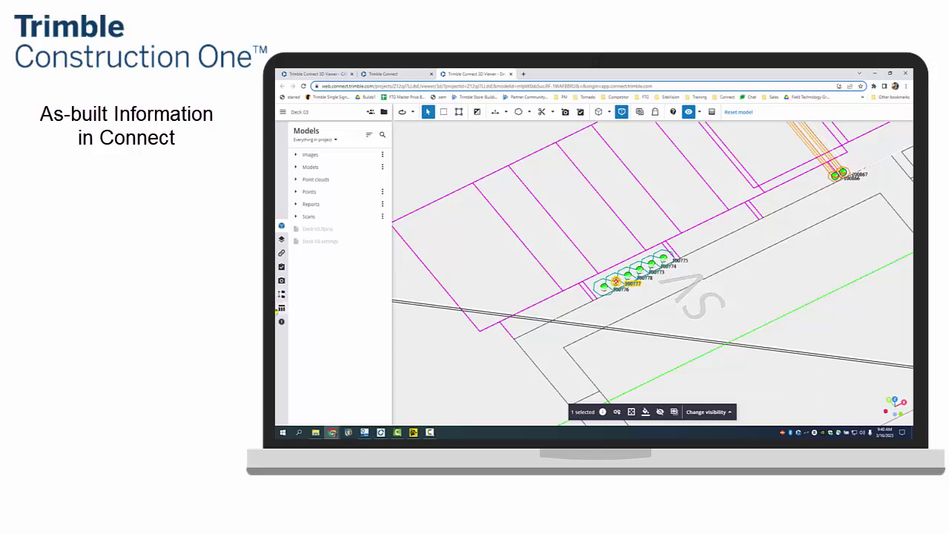
- Show the data table grouped by Model, Name and Staked under the 3D view
left_click(281, 310)
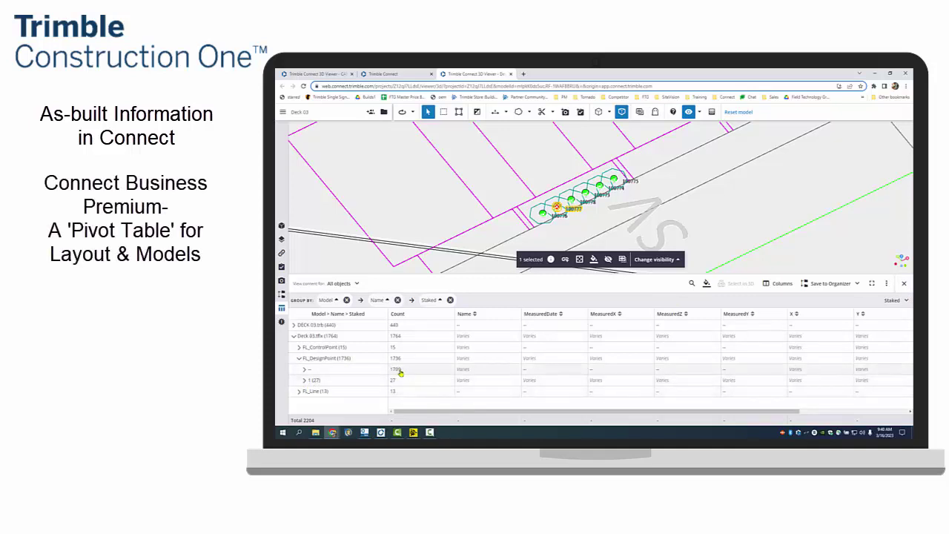
- Expand the '1 (27)' staked group into rows and open Add or remove columns
left_click(314, 382)
left_click(304, 380)
scroll(415, 349, "down", 2)
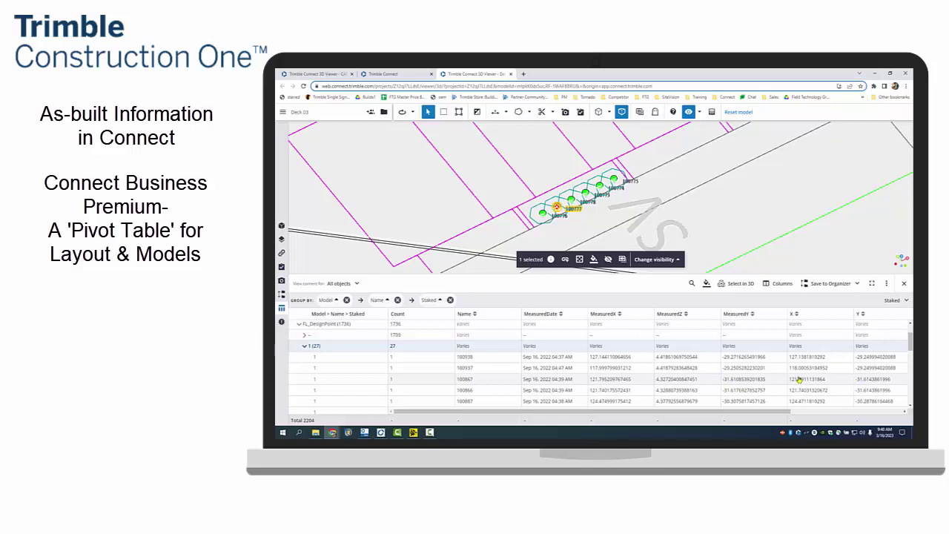
left_click(780, 283)
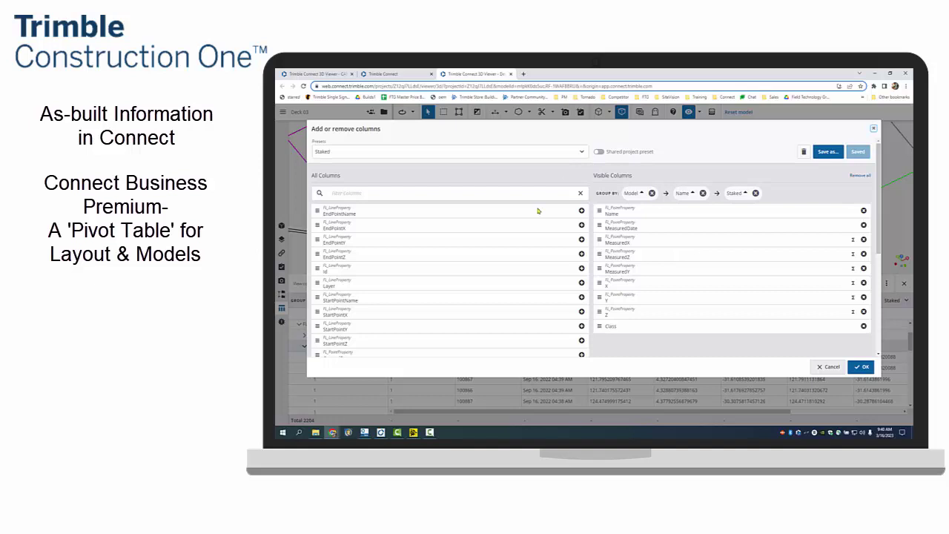
- Add the Layer column to the Staked preset, share it with the project and save
left_click_drag(365, 280, 619, 251)
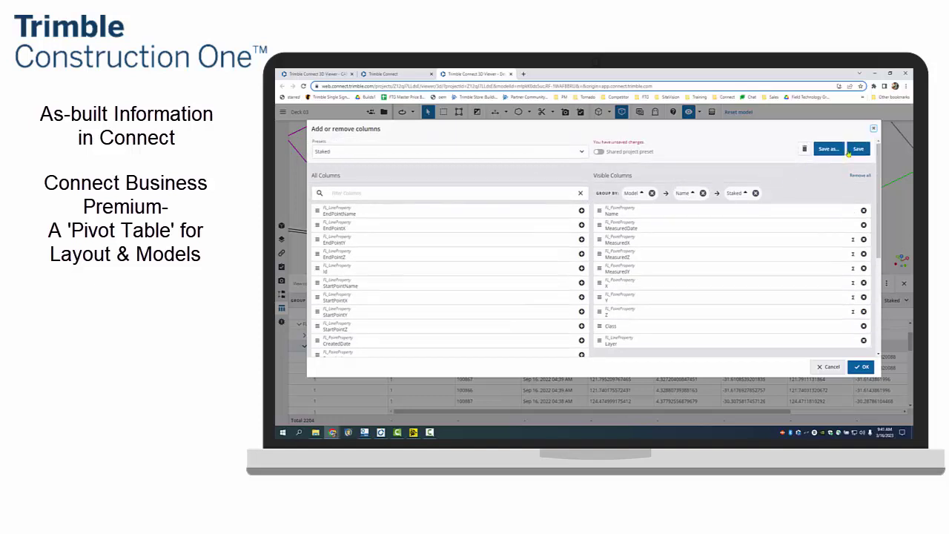
left_click(614, 153)
left_click(856, 150)
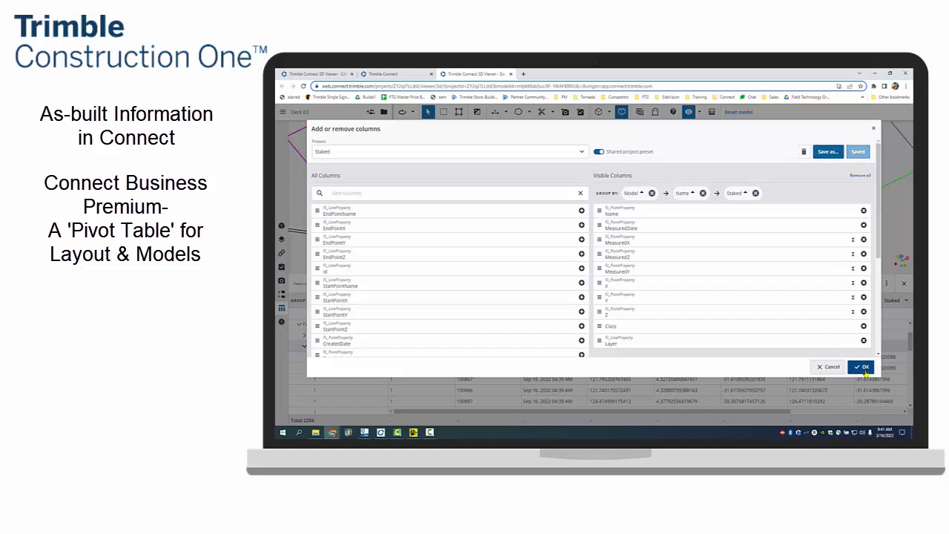
left_click(862, 367)
- Switch the table to another preset and back to Staked to reload it
left_click(899, 300)
left_click(896, 326)
left_click(898, 300)
left_click(895, 340)
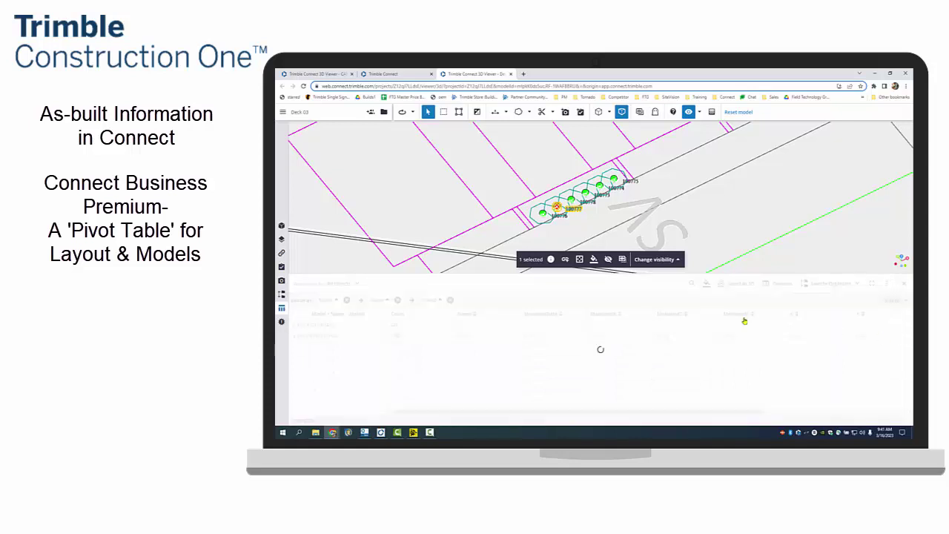
- Expand Deck 03.tfx into FL_ControlPoint, FL_DesignPoint and FL_Line, then go to project files
left_click(293, 336)
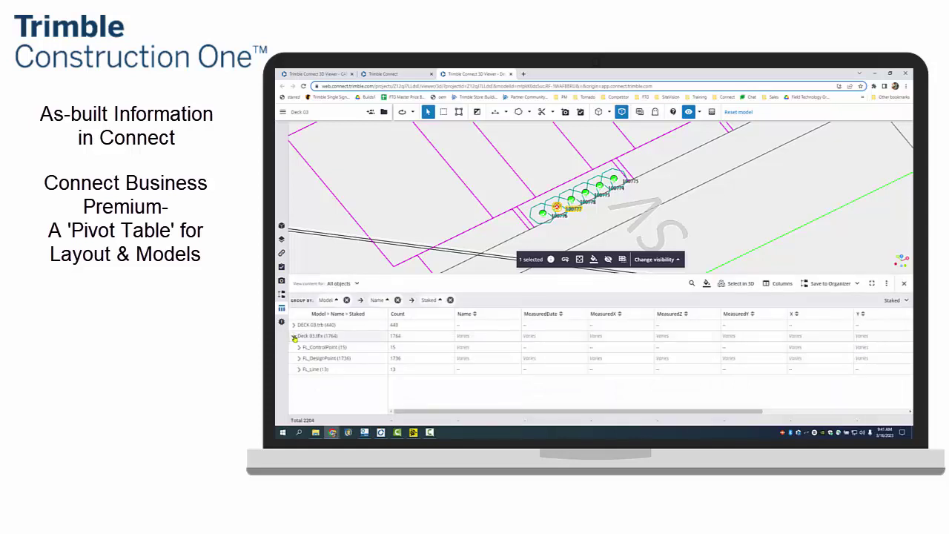
left_click(386, 74)
- Browse the Reports and Points folders, then return to the Deck 03 3D viewer
left_click(405, 145)
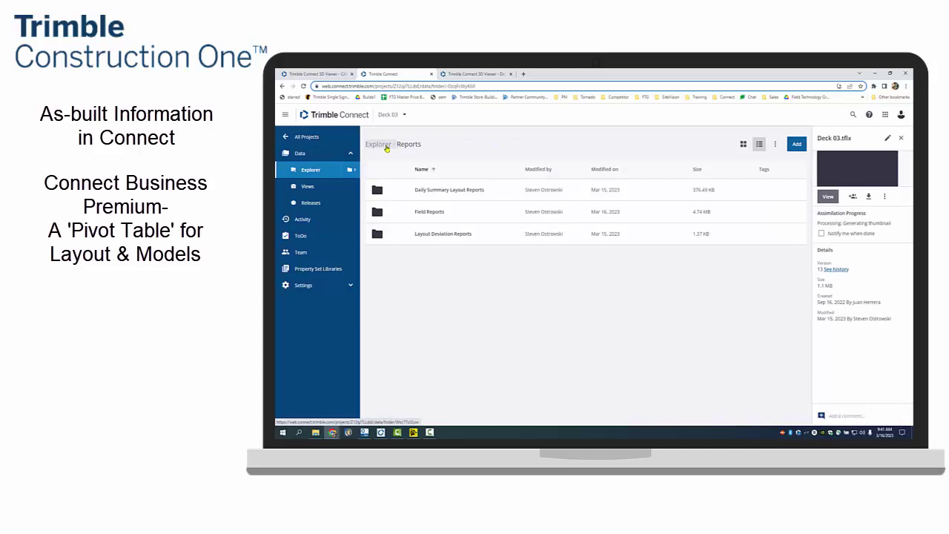
left_click(384, 145)
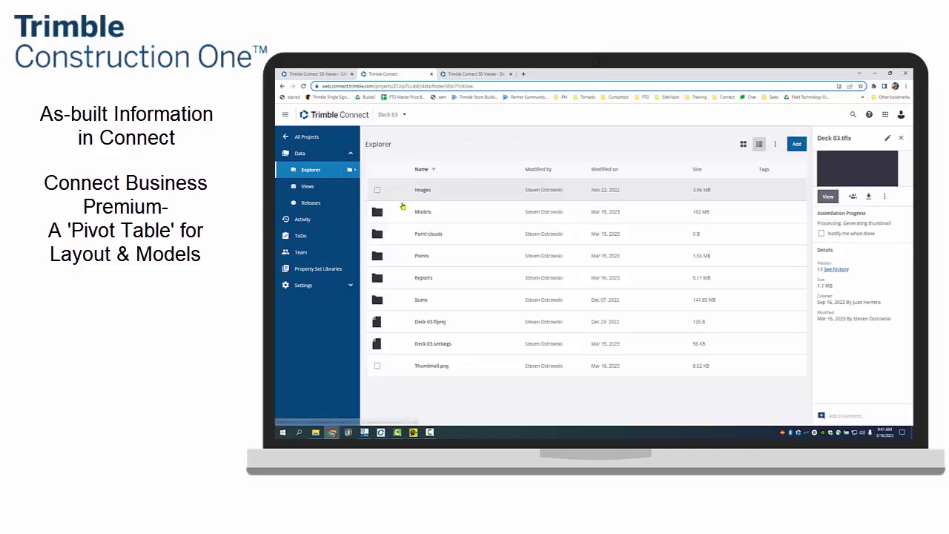
left_click(422, 257)
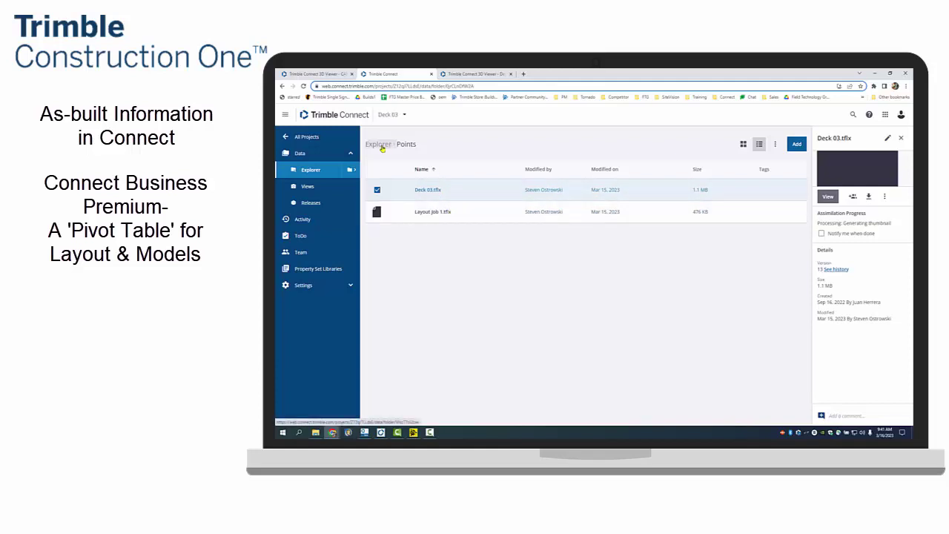
left_click(380, 146)
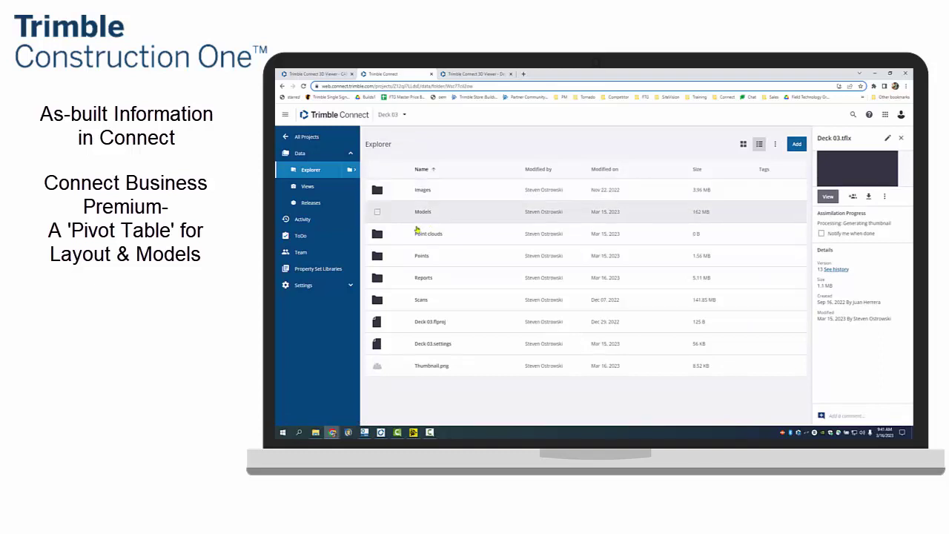
left_click(423, 279)
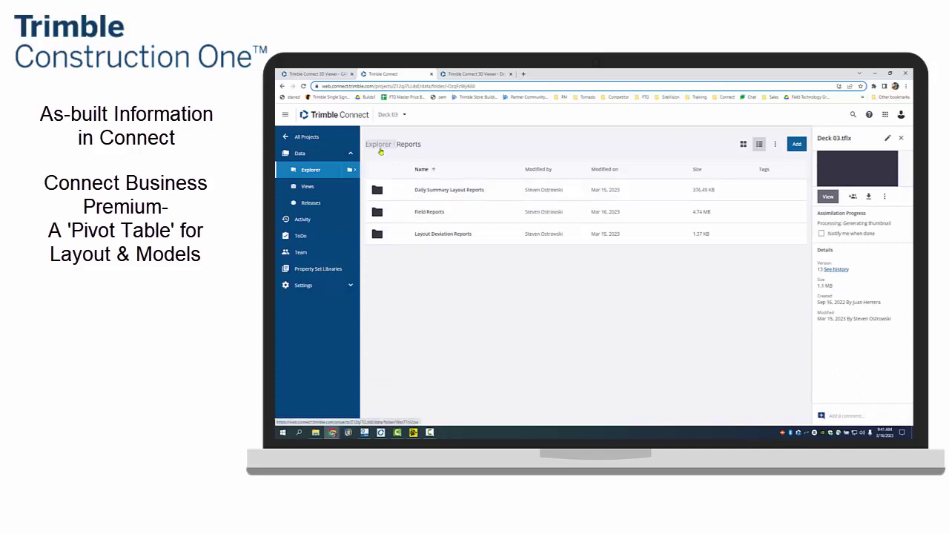
left_click(379, 146)
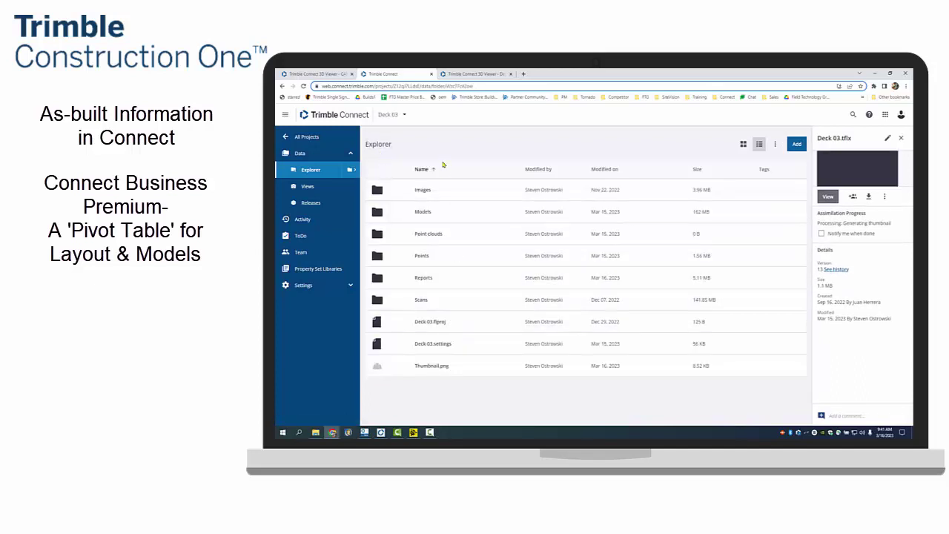
left_click(478, 76)
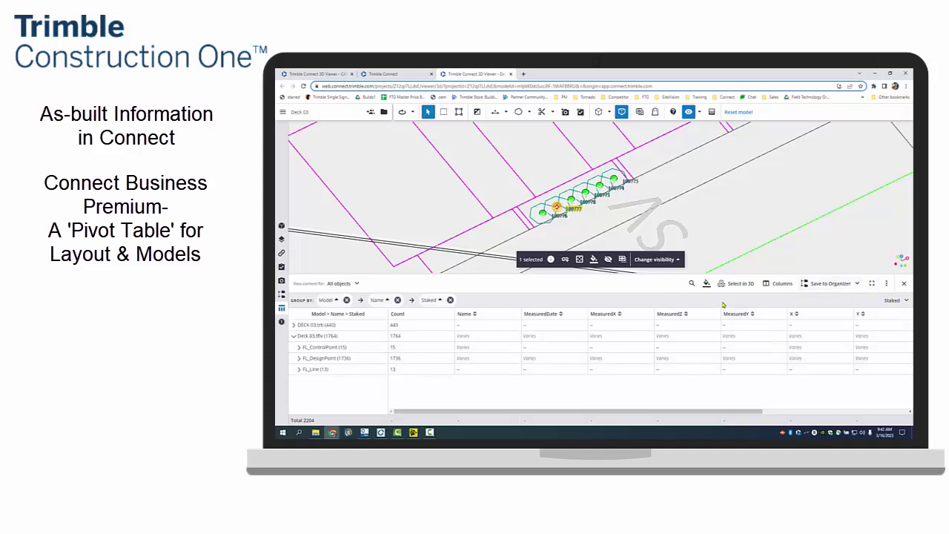
- Check the table's Export to CSV and Print options, then open the Organizer
left_click(886, 283)
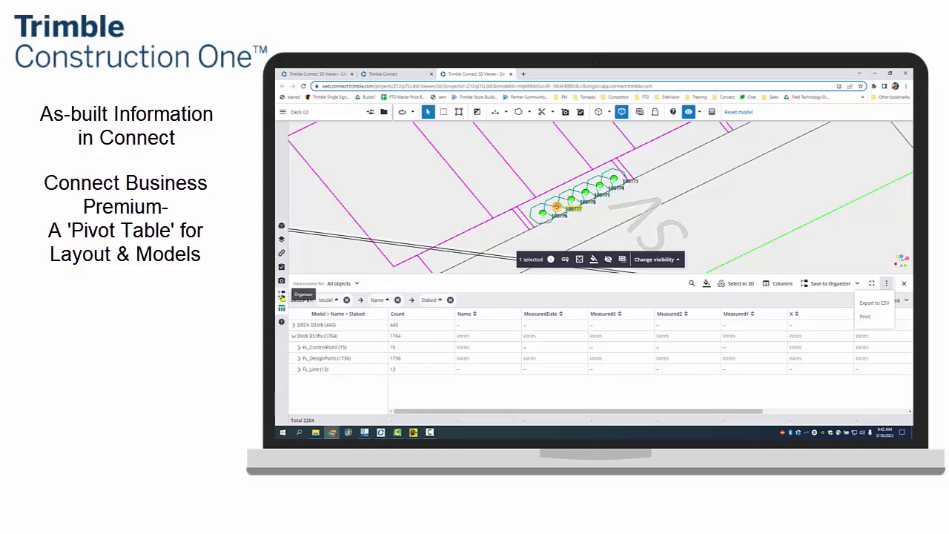
left_click(283, 295)
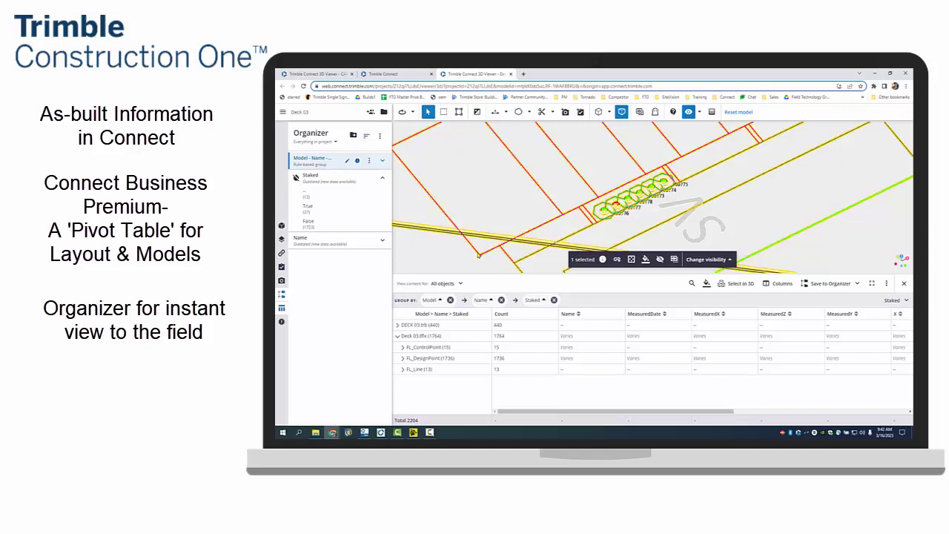
left_click(468, 265)
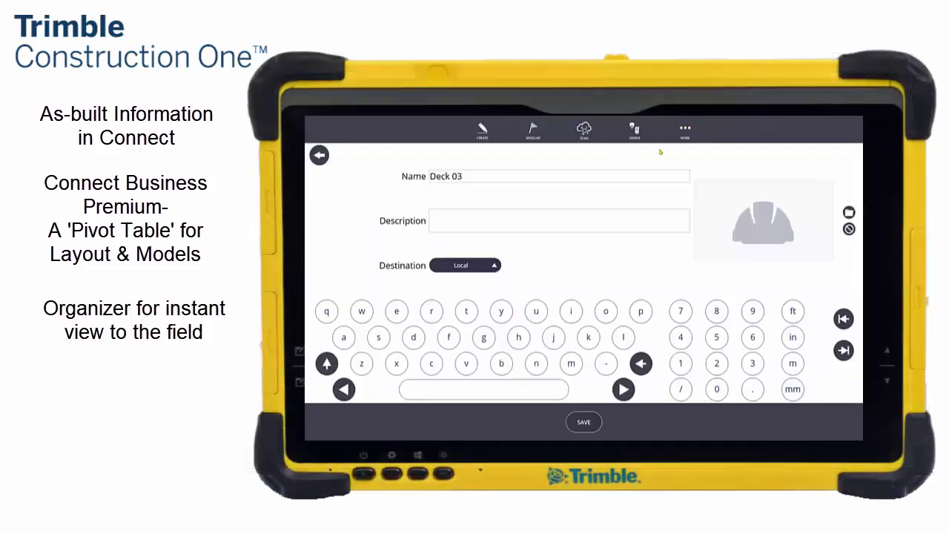
- Look through the Siteworks main menu's map view and Trimble Connect options
left_click(685, 130)
left_click(602, 200)
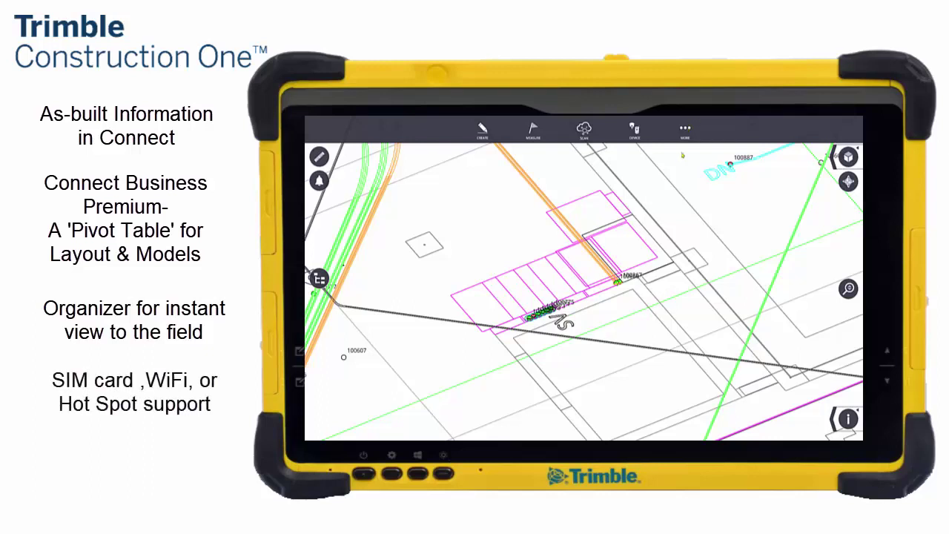
left_click(685, 132)
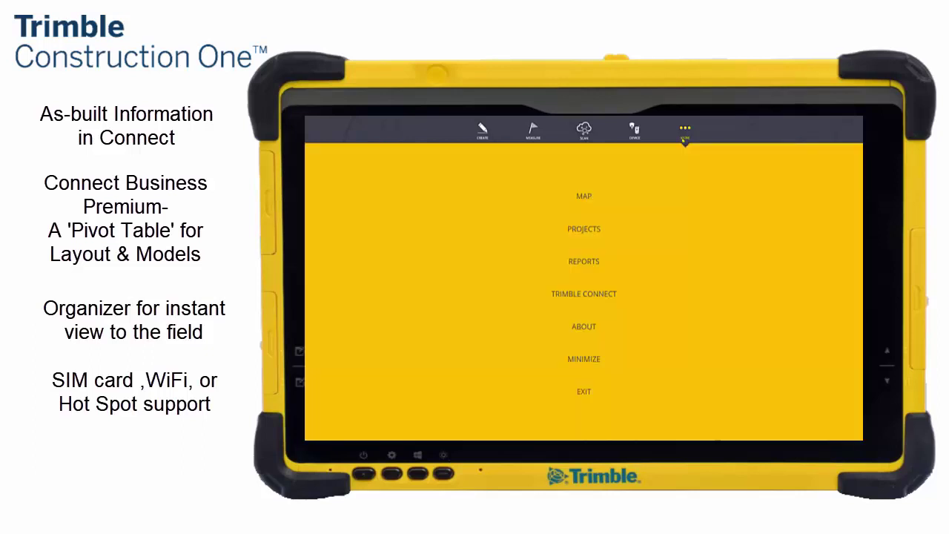
left_click(603, 295)
- Start a new Deck 03 project with destination TrimbleConnect, NorthAmerica
left_click(685, 132)
left_click(585, 226)
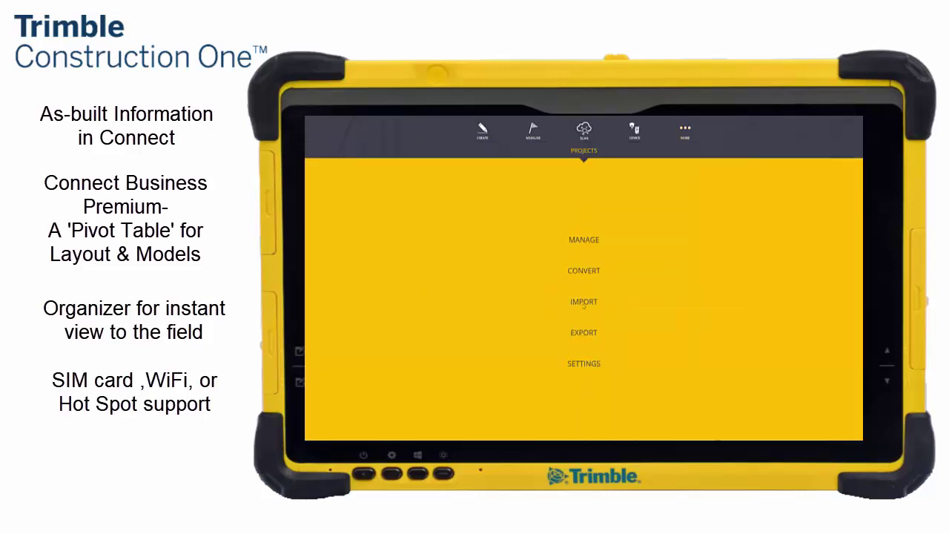
left_click(584, 252)
left_click(489, 421)
left_click(461, 265)
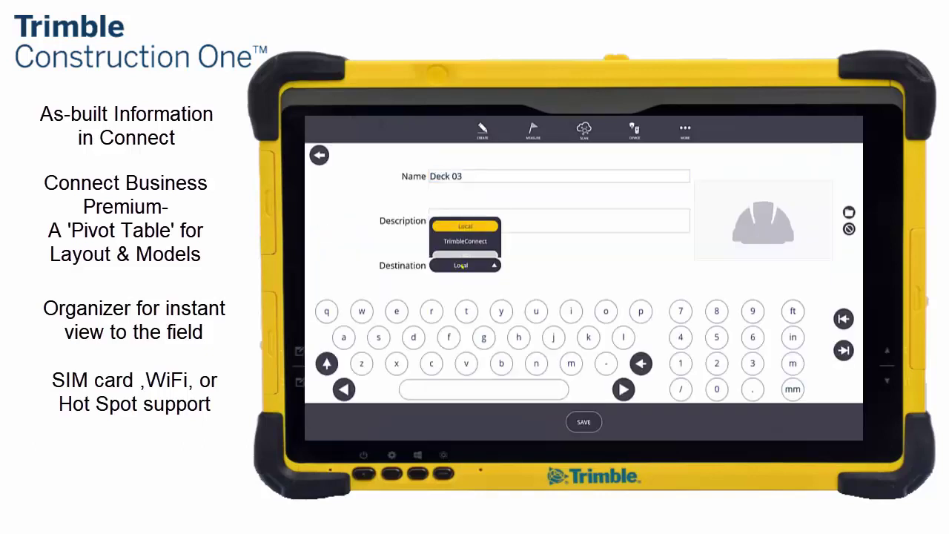
left_click(464, 233)
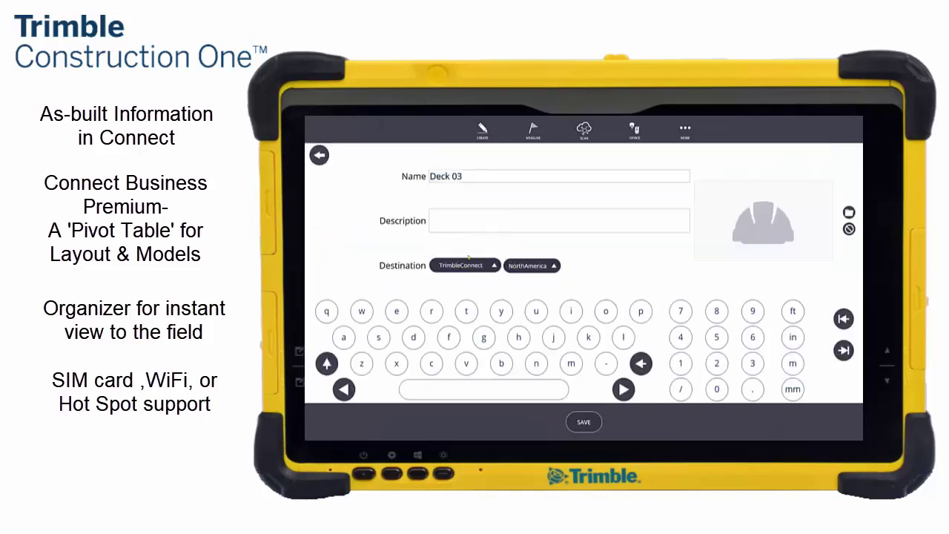